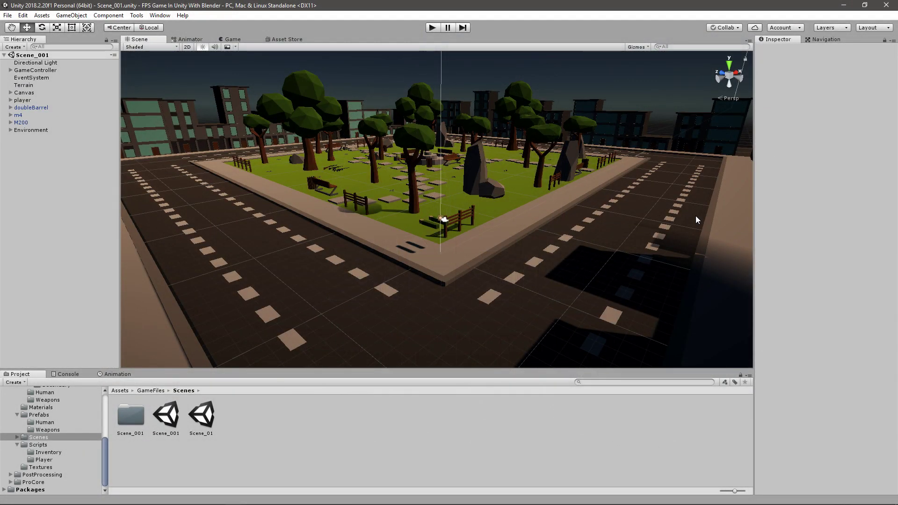
Step: Fly the scene camera around the park to look toward the road
right_click_drag(695, 215, 532, 258)
scroll(400, 184, "up", 3)
key("s")
right_click_drag(422, 212, 378, 213)
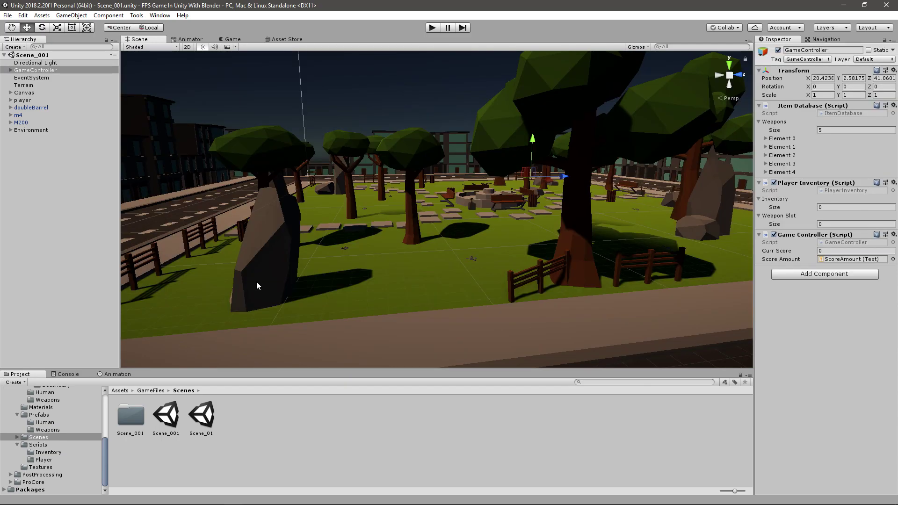
key("s")
right_click_drag(257, 290, 893, 223)
key("w")
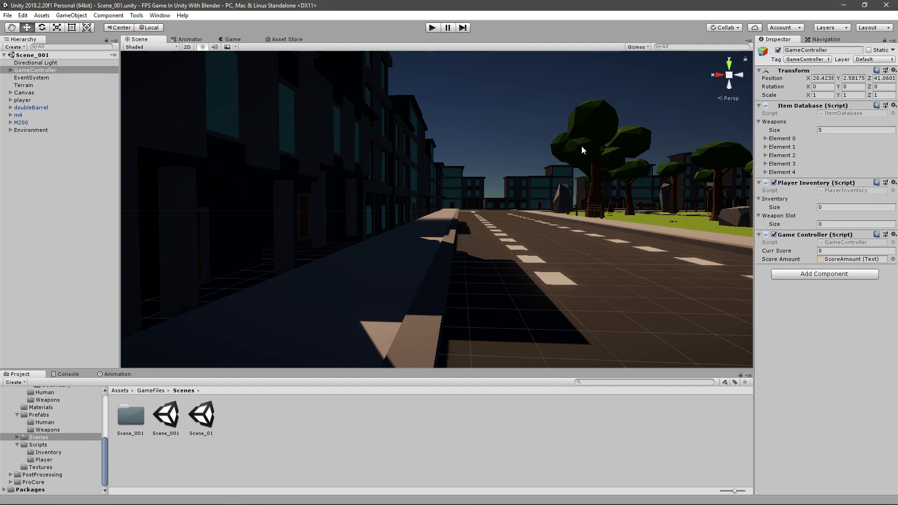
Step: Expand the Canvas in the Hierarchy and switch to the Game view
left_click(32, 92)
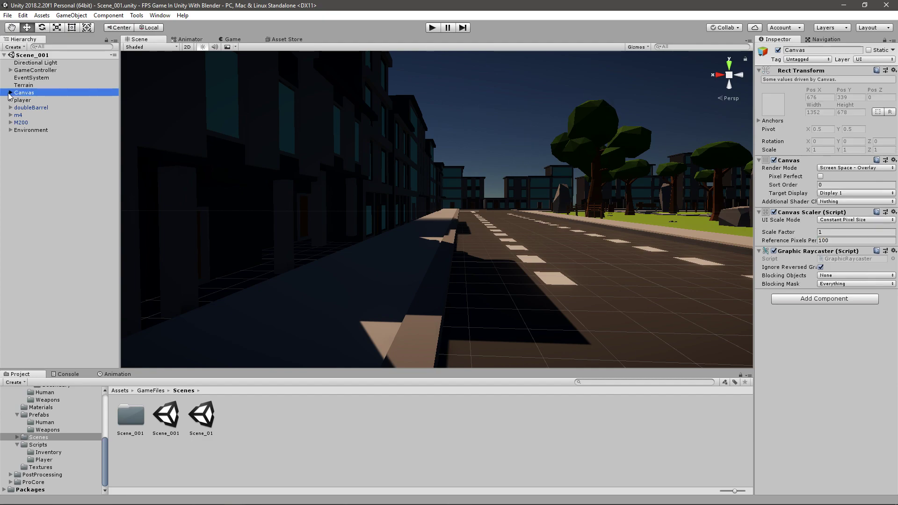
left_click(10, 92)
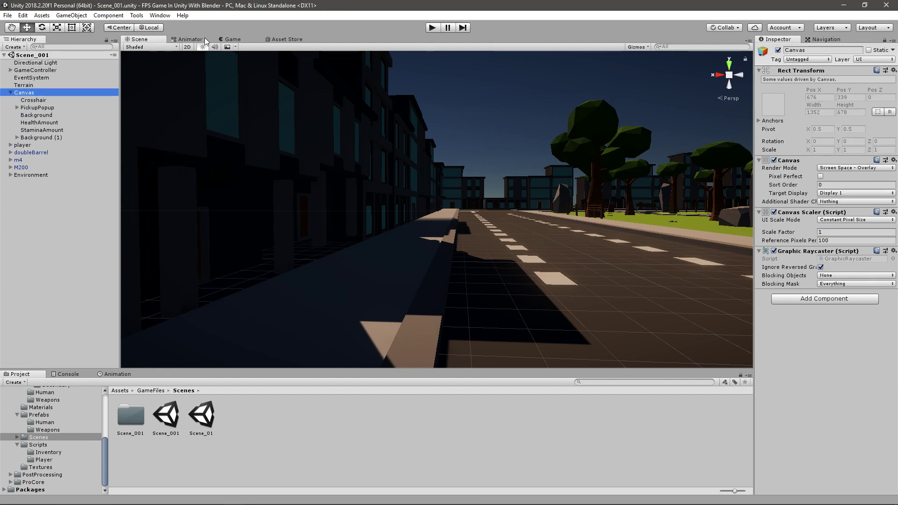
left_click(233, 40)
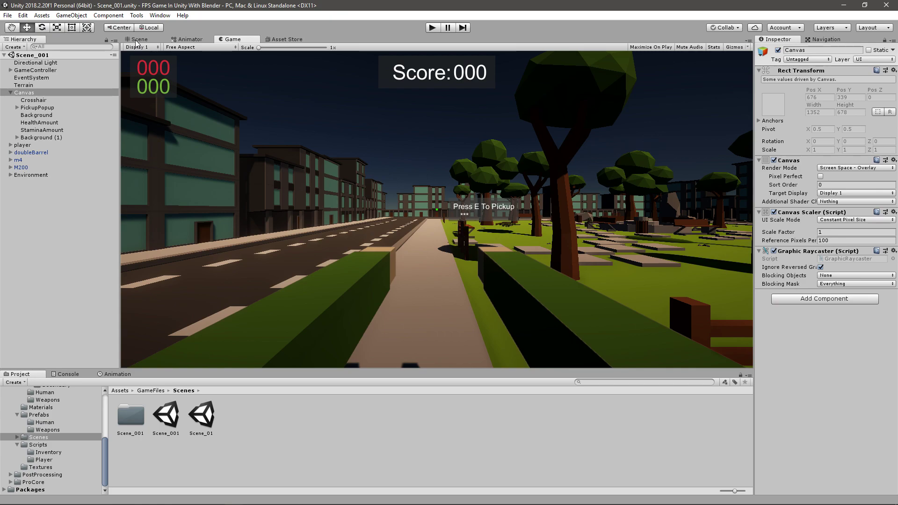
Step: Deactivate the six HUD elements from Crosshair through Background (1)
left_click(38, 107)
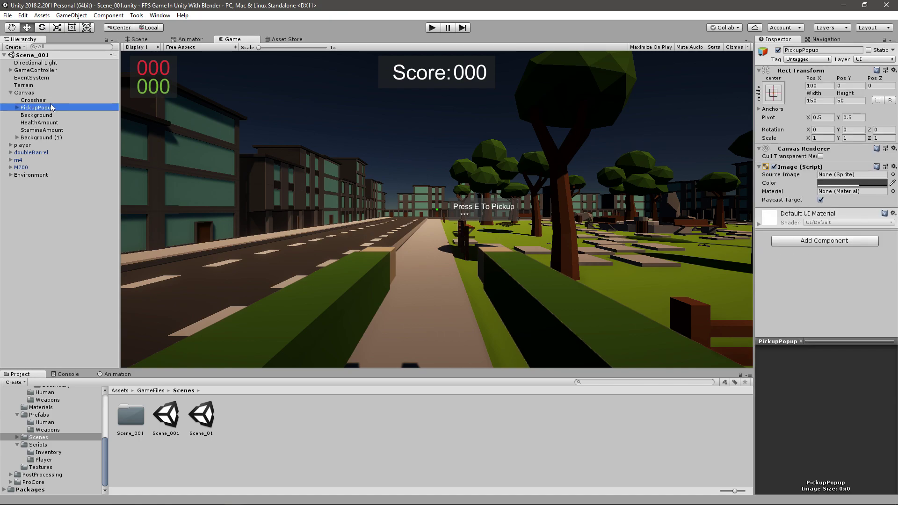
left_click(41, 100, "shift")
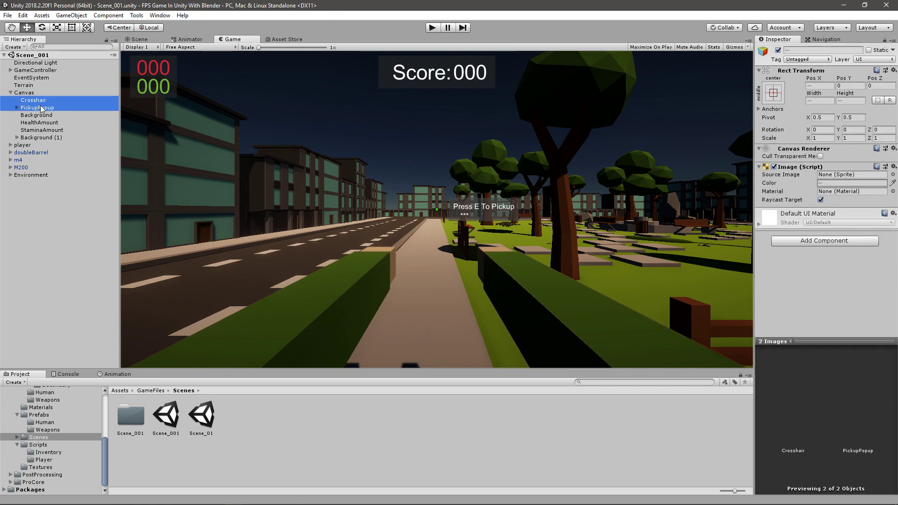
left_click(42, 115, "shift")
left_click(44, 123, "shift")
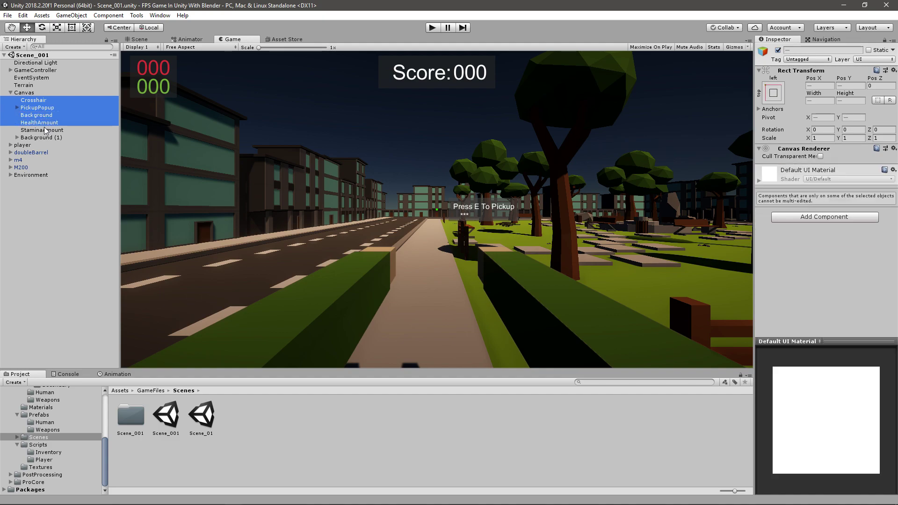
left_click(46, 131, "shift")
left_click(50, 138, "shift")
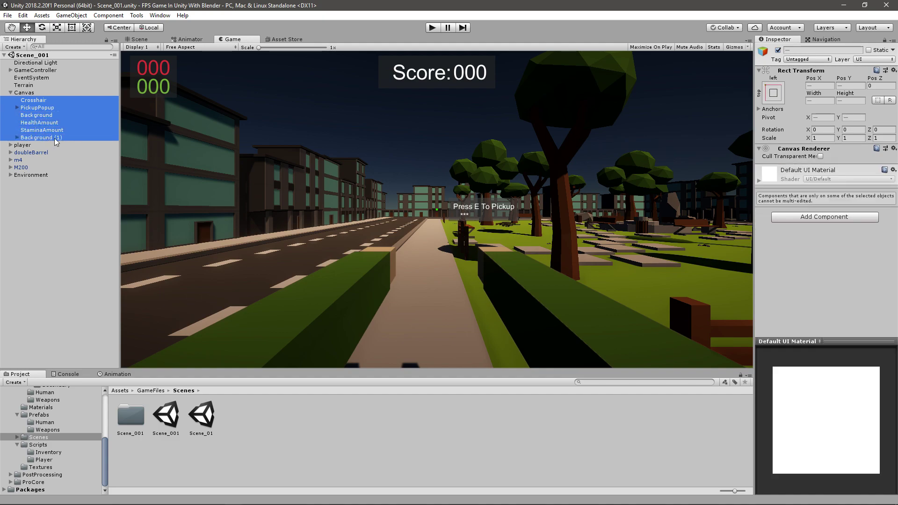
left_click(777, 50)
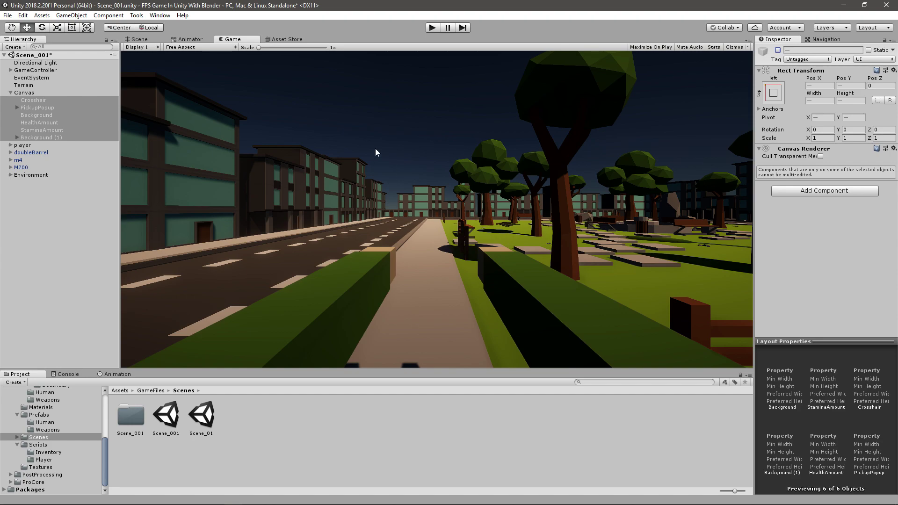
right_click(27, 93)
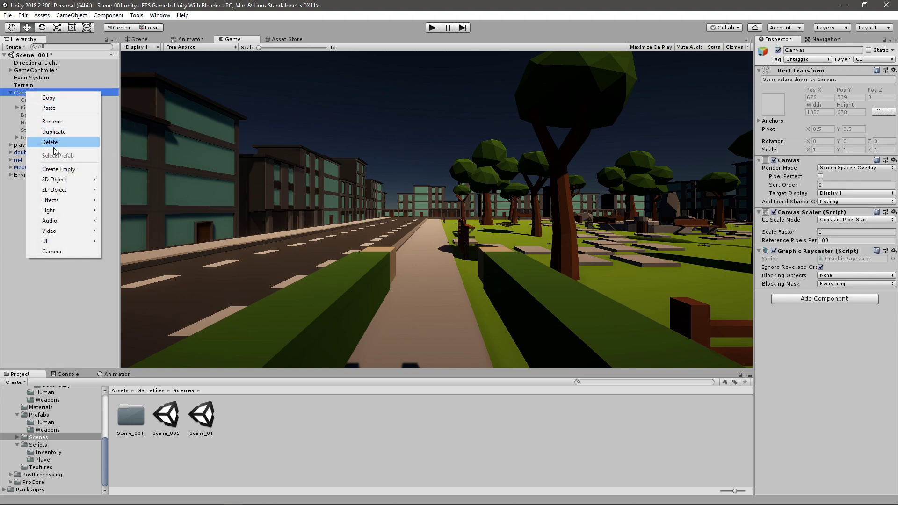
Step: Add an empty object under Canvas and name it StartMenu
left_click(76, 170)
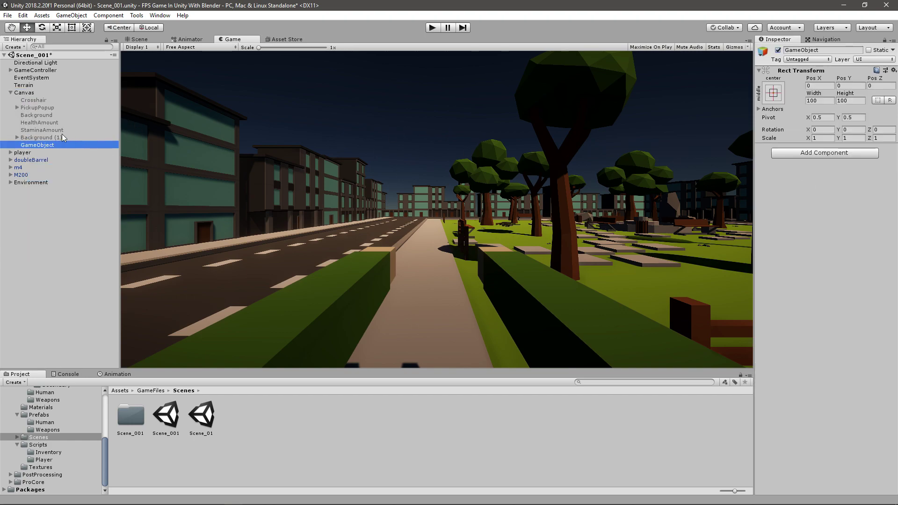
type("StartMenu")
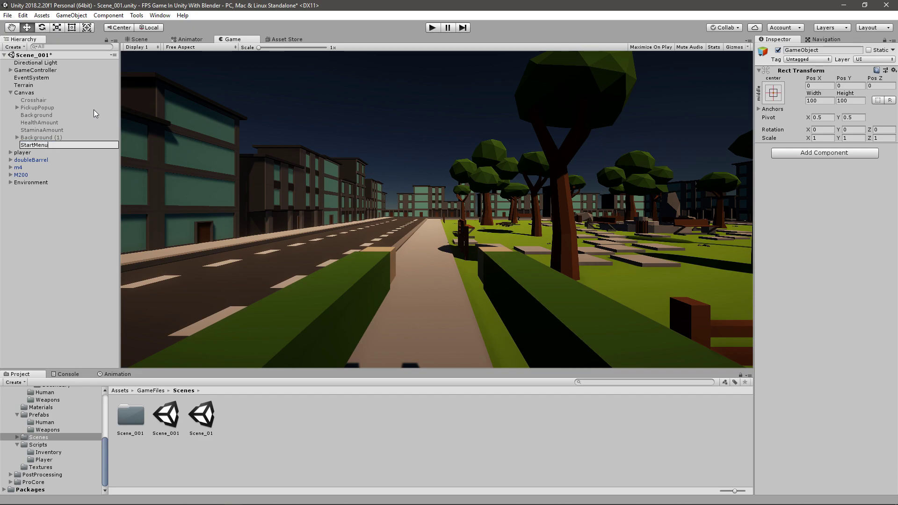
key("Return")
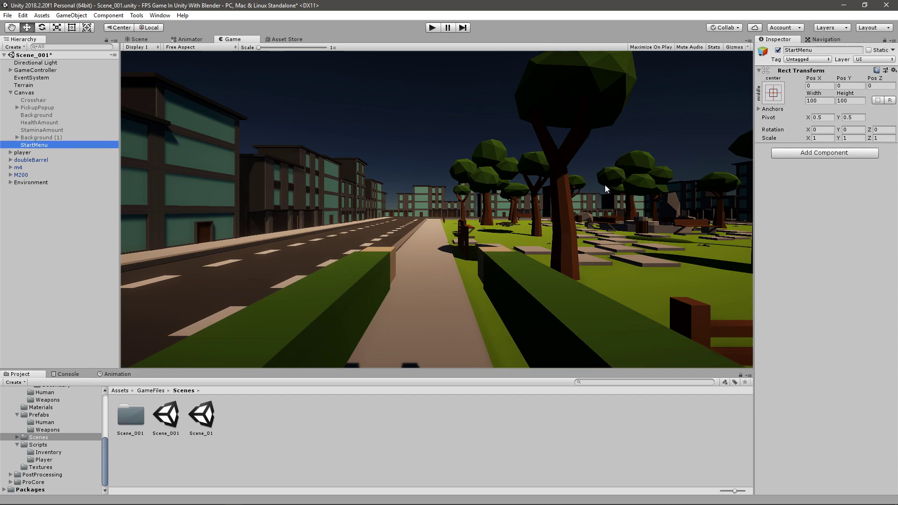
Step: Add a UI Button as a child of StartMenu
right_click(37, 146)
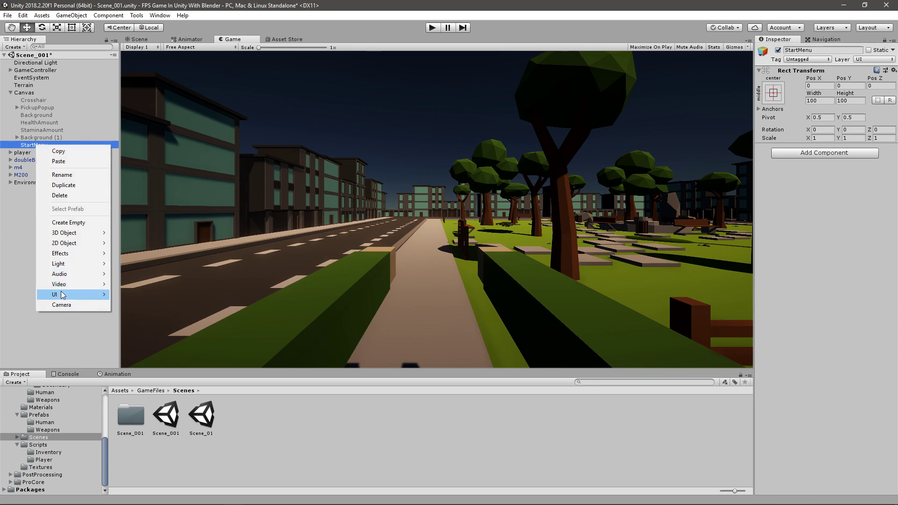
mouse_move(62, 294)
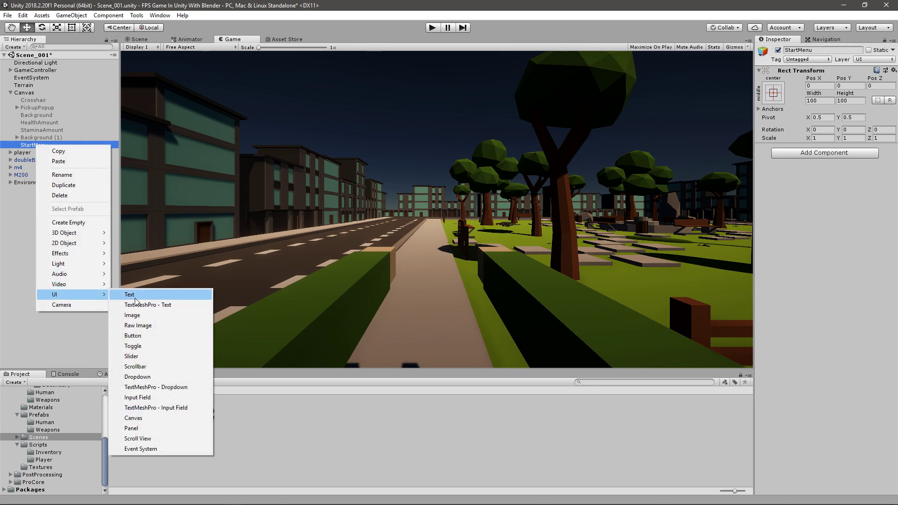
left_click(147, 336)
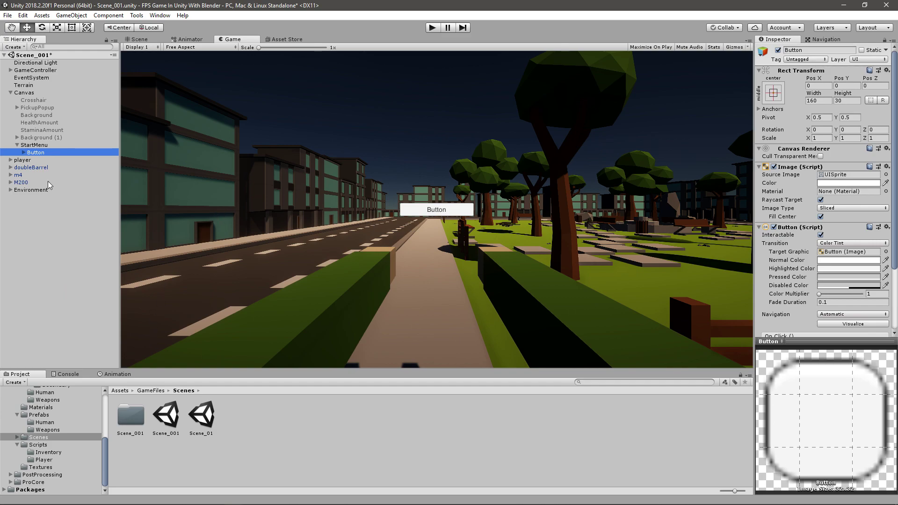
Step: Set the button's label text to 'Start Game' with font size 24
left_click(23, 152)
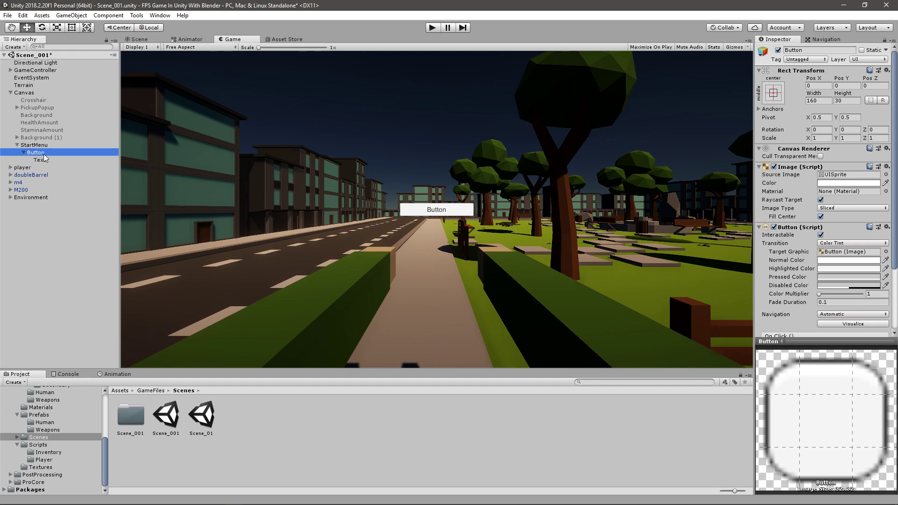
left_click(45, 160)
left_click(796, 187)
type("S")
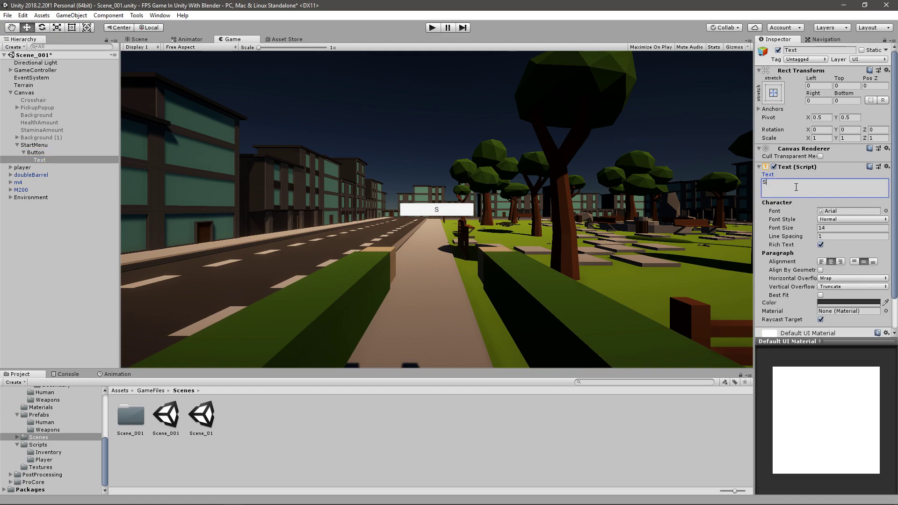
type("tart Menu")
key("BackSpace")
key("BackSpace")
key("BackSpace")
key("BackSpace")
type("Game")
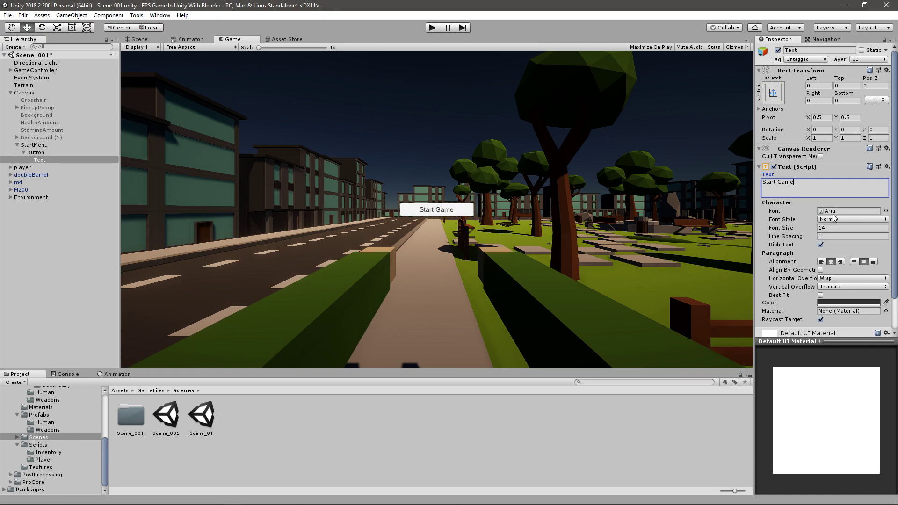
left_click(833, 228)
type("24")
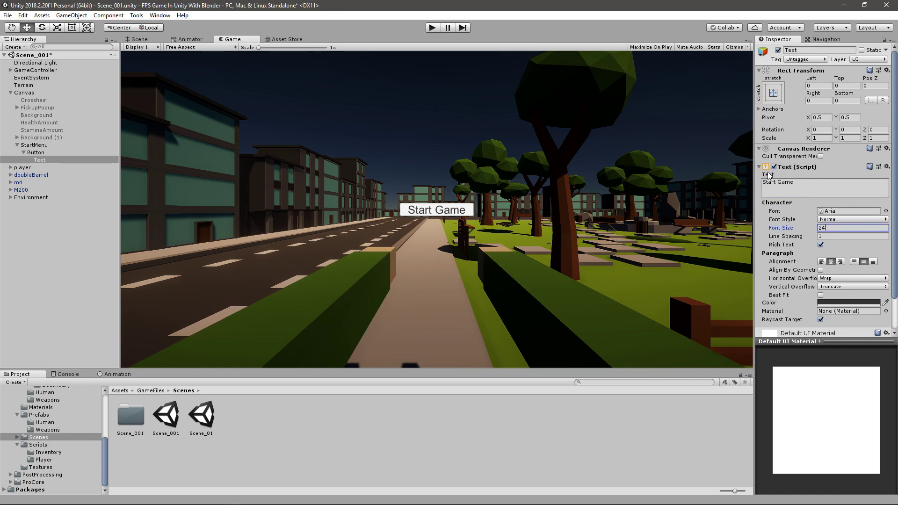
Step: Resize the button to 200 by 50 and tint its background dark grey
left_click(38, 153)
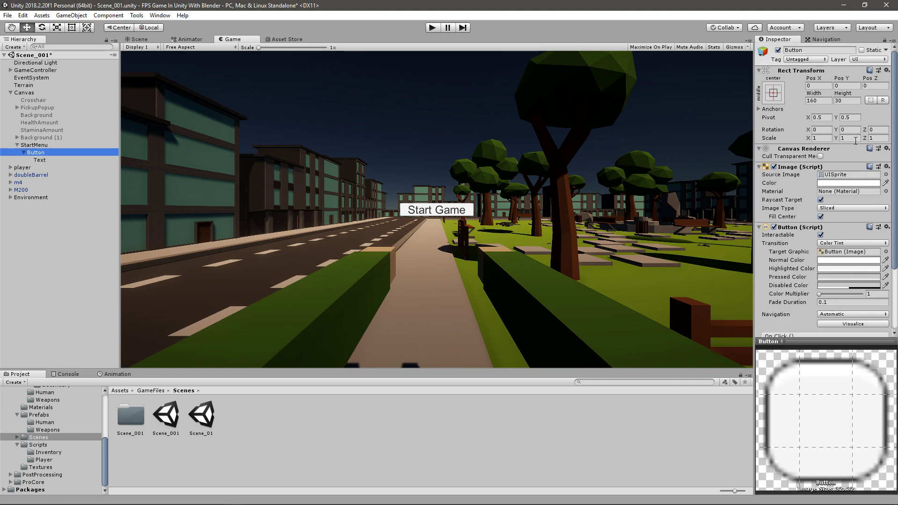
left_click(832, 99)
type("50")
left_click(819, 101)
type("200")
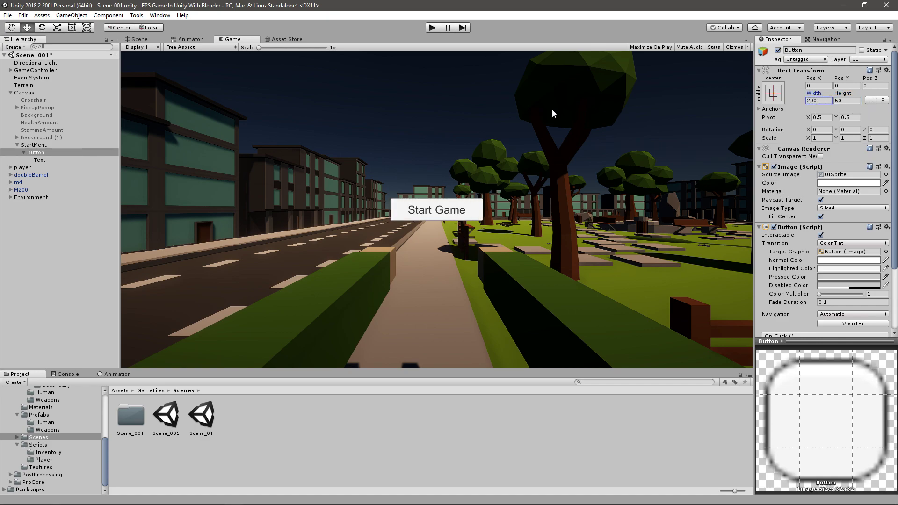
left_click(842, 184)
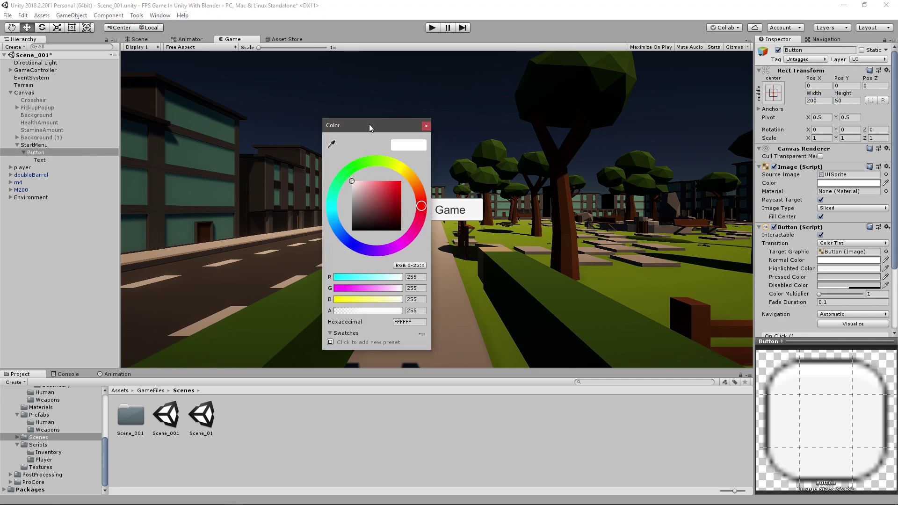
left_click_drag(370, 127, 636, 130)
left_click_drag(620, 196, 605, 218)
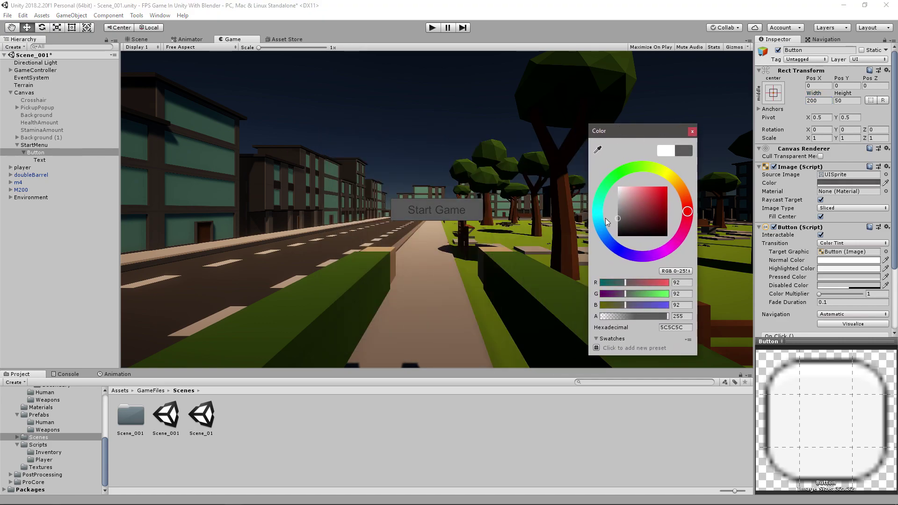
left_click(693, 131)
Step: Make the Start Game label text white
left_click(83, 159)
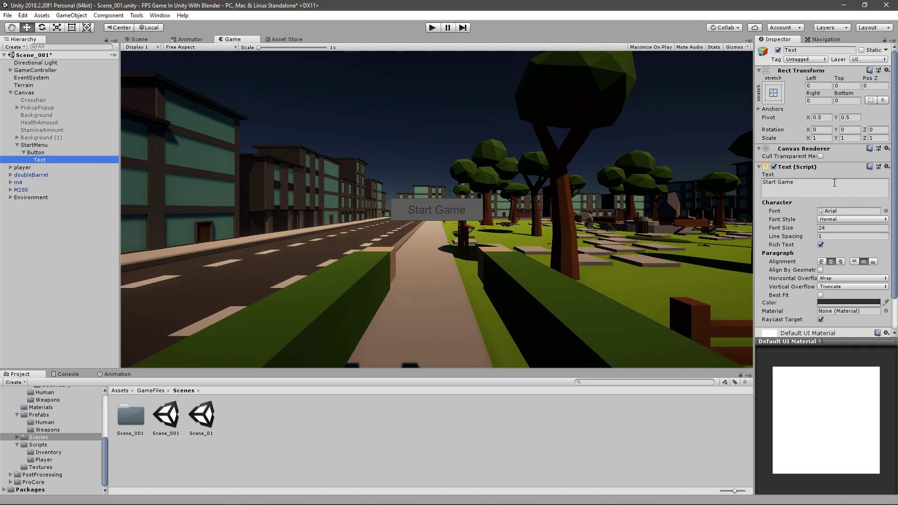
left_click(831, 303)
left_click_drag(658, 207, 593, 185)
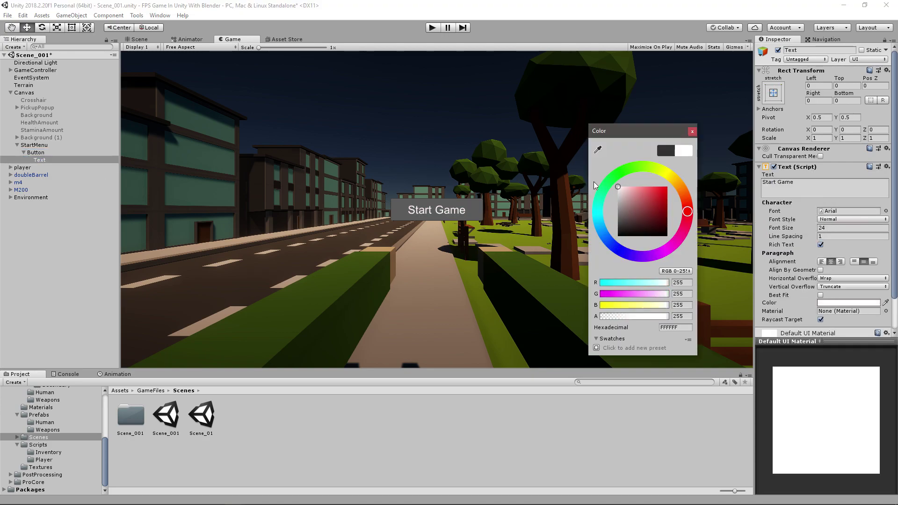
left_click(691, 133)
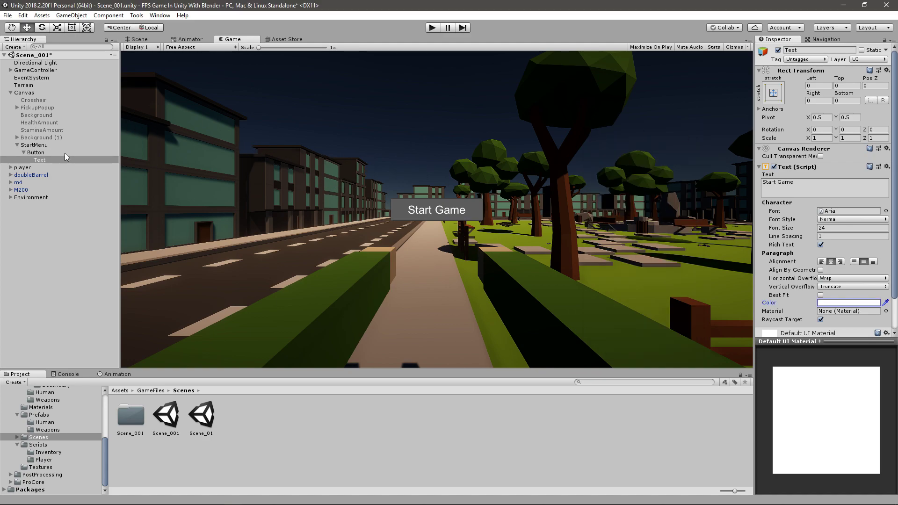
Step: Duplicate the Start Game button and move the copy to Pos Y -50
left_click(36, 153)
key("Left")
key("ctrl+d")
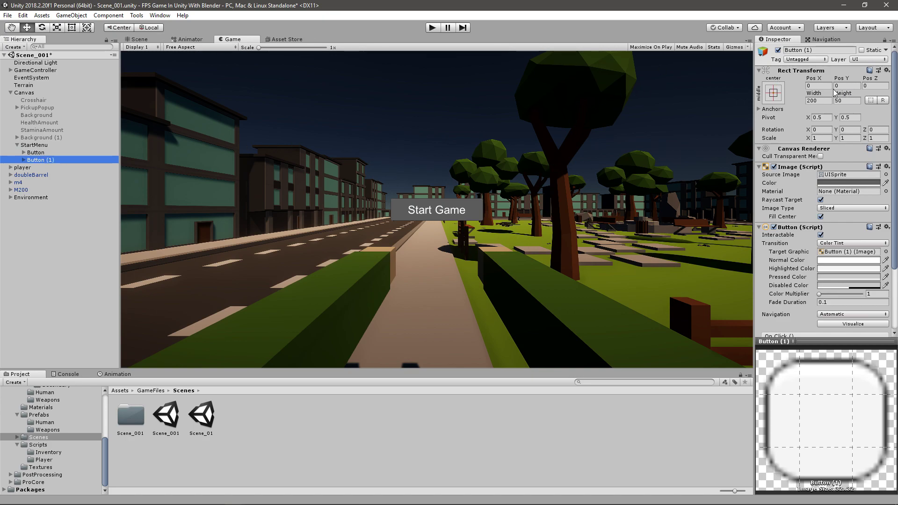
left_click(61, 152)
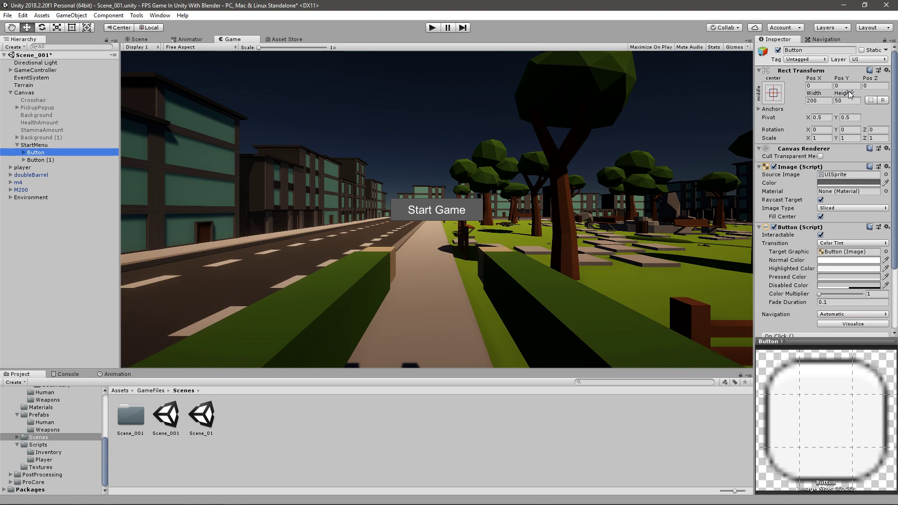
left_click(47, 160)
left_click(847, 86)
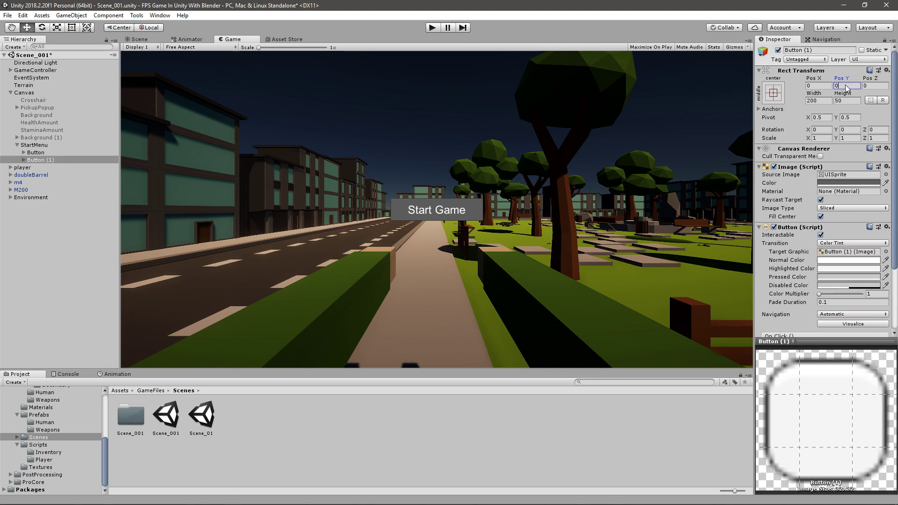
type("-50")
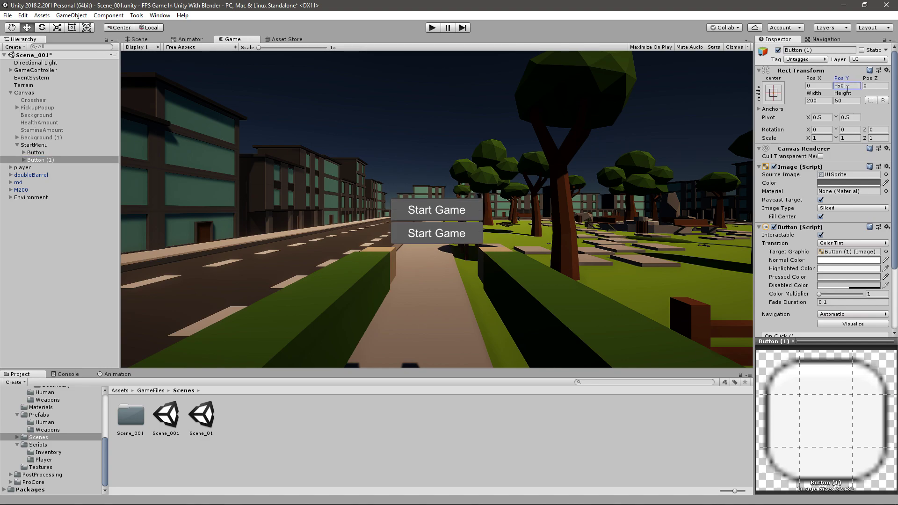
Step: Change the duplicate button's label to 'Exit Game'
left_click(24, 159)
left_click(39, 168)
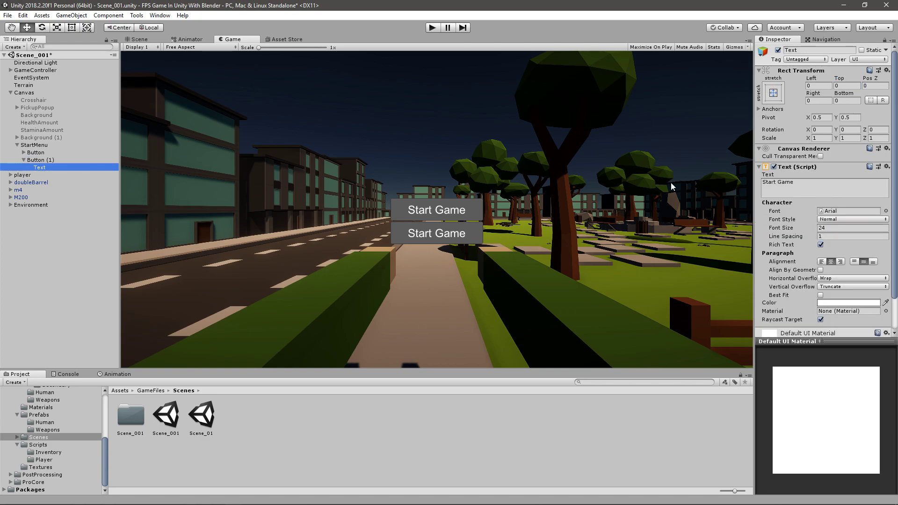
left_click(779, 182)
type("Ex")
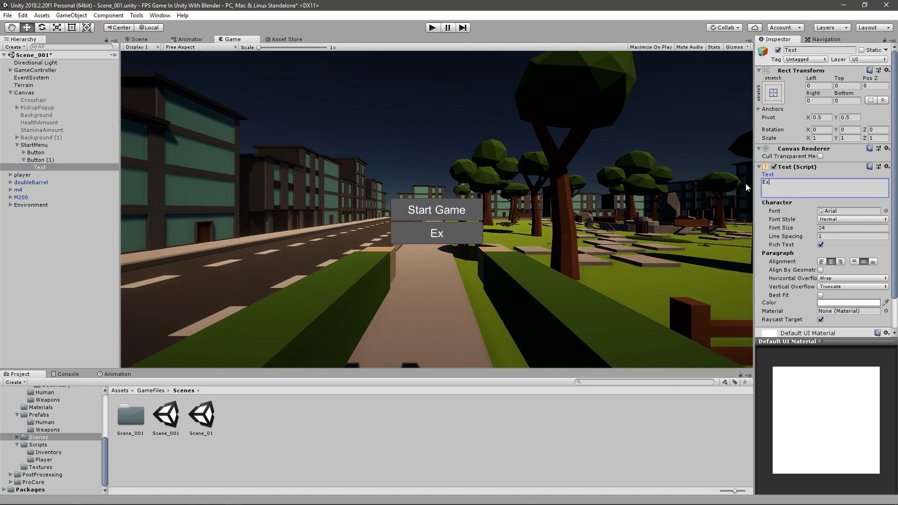
type("it Game")
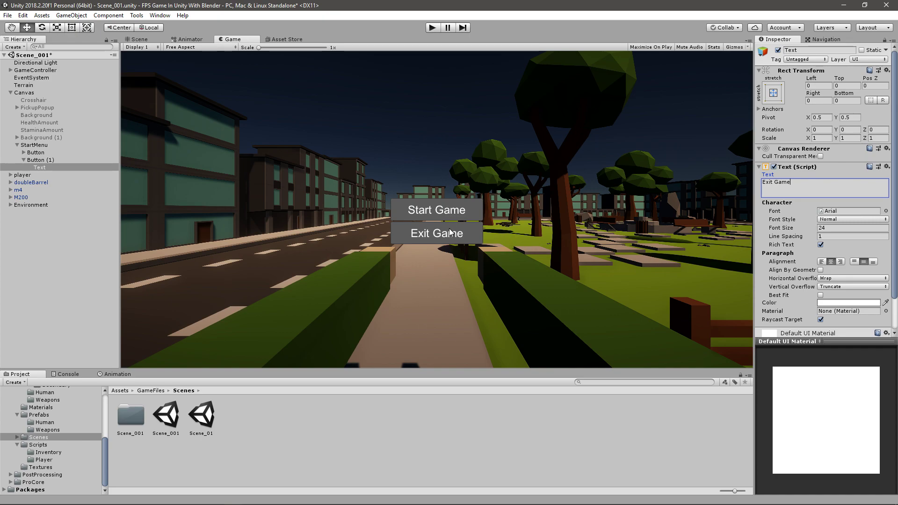
left_click(24, 160)
left_click(34, 145)
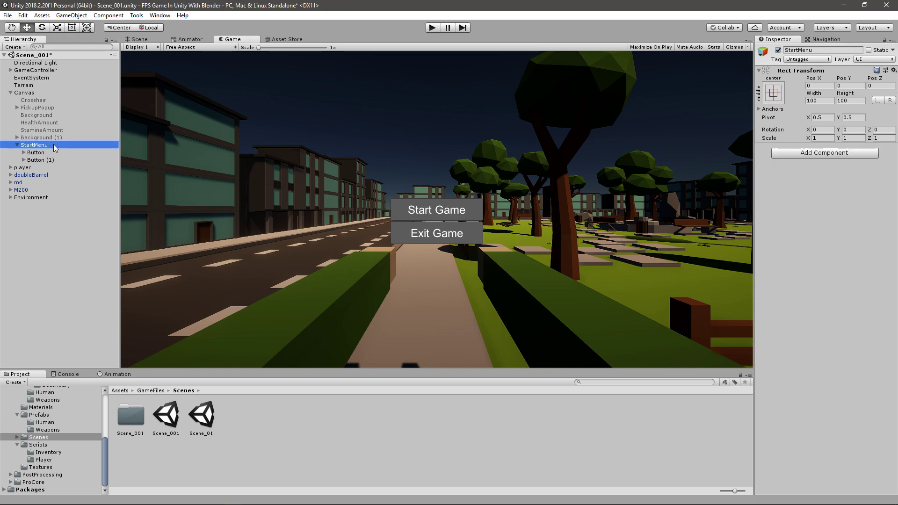
right_click(53, 145)
Step: Add a UI Image under StartMenu named Background
mouse_move(126, 296)
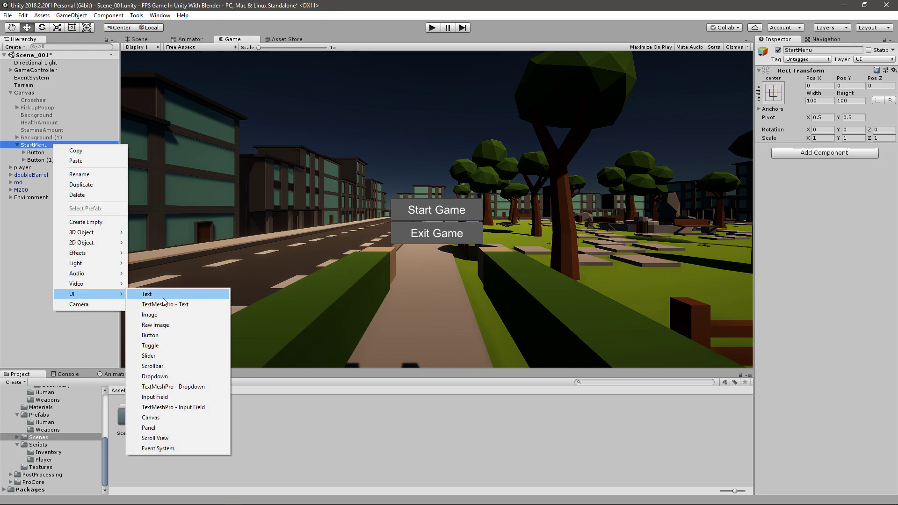
left_click(165, 316)
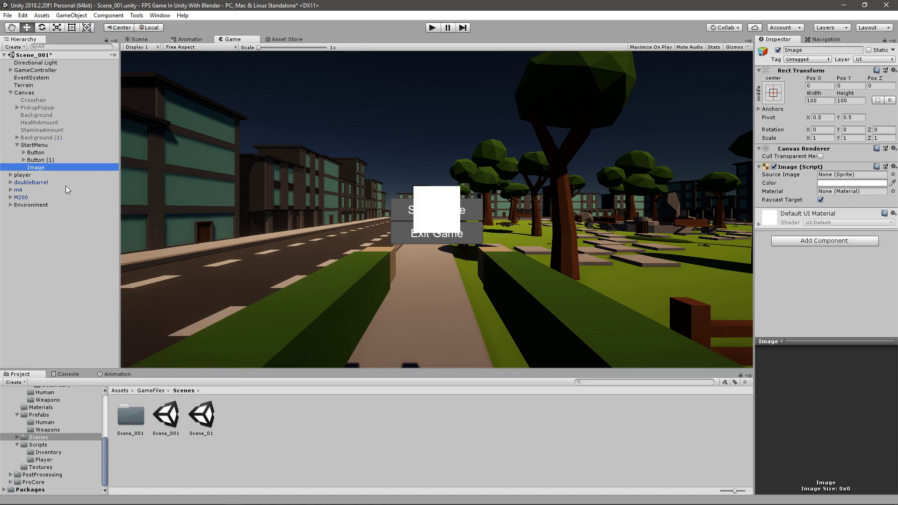
left_click(40, 171)
type("Background")
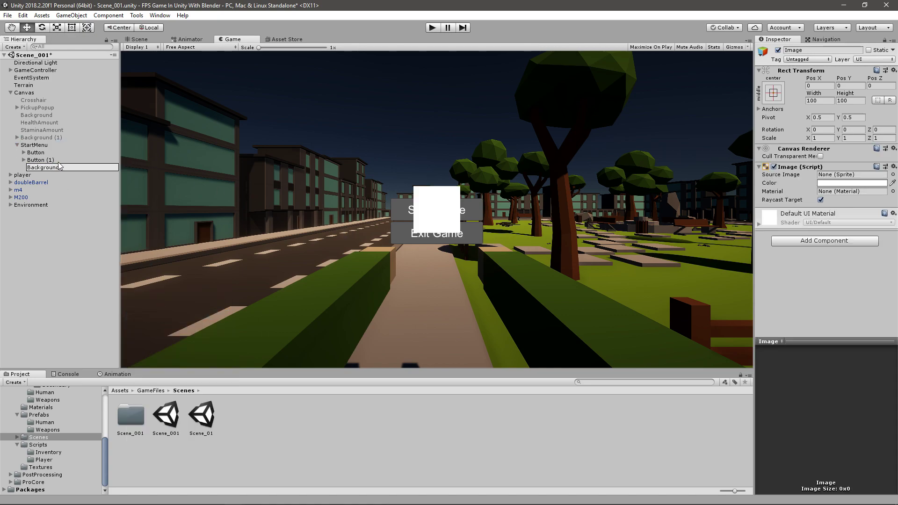
key("Return")
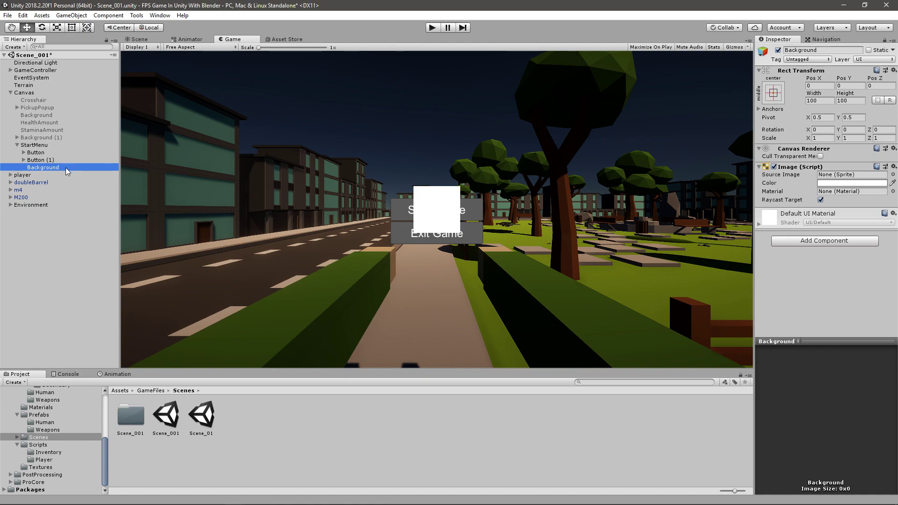
Step: Colour the Background image dark grey 414141 at alpha 200 and move it above the buttons
left_click(850, 184)
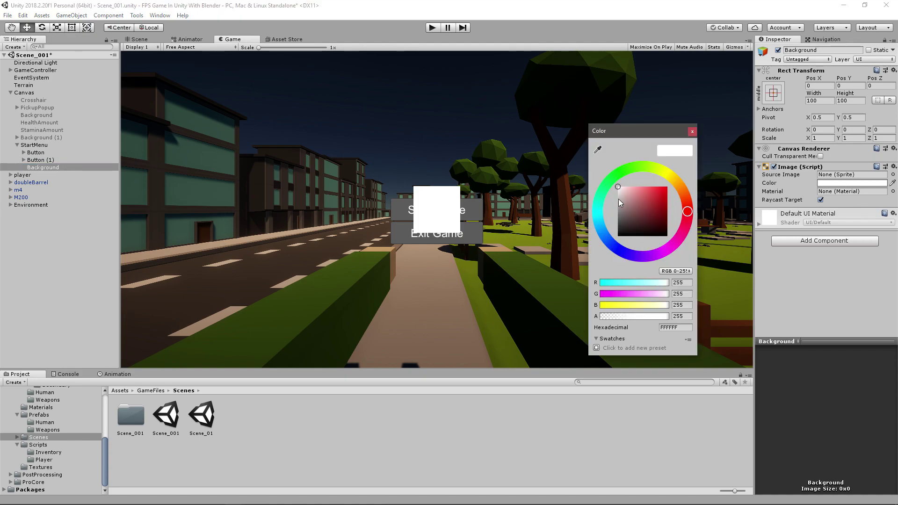
left_click_drag(618, 198, 603, 224)
left_click_drag(667, 316, 646, 320)
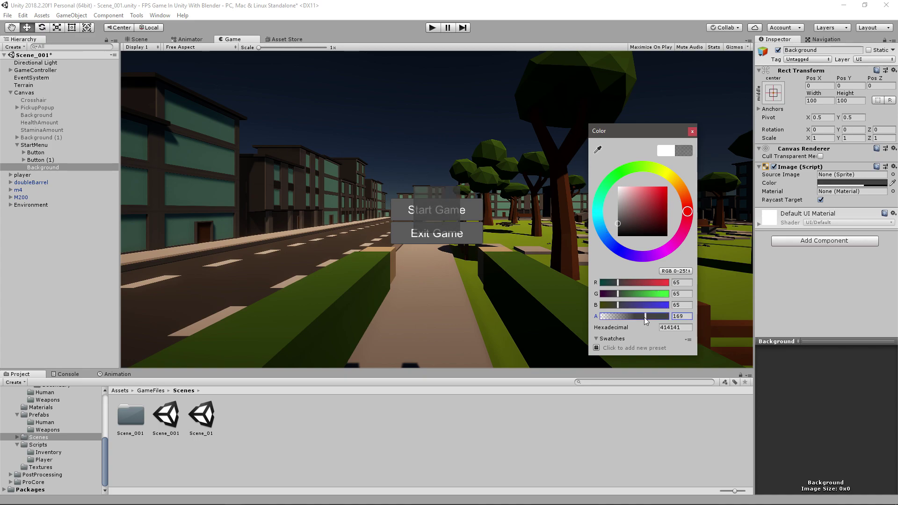
left_click(684, 316)
type("20")
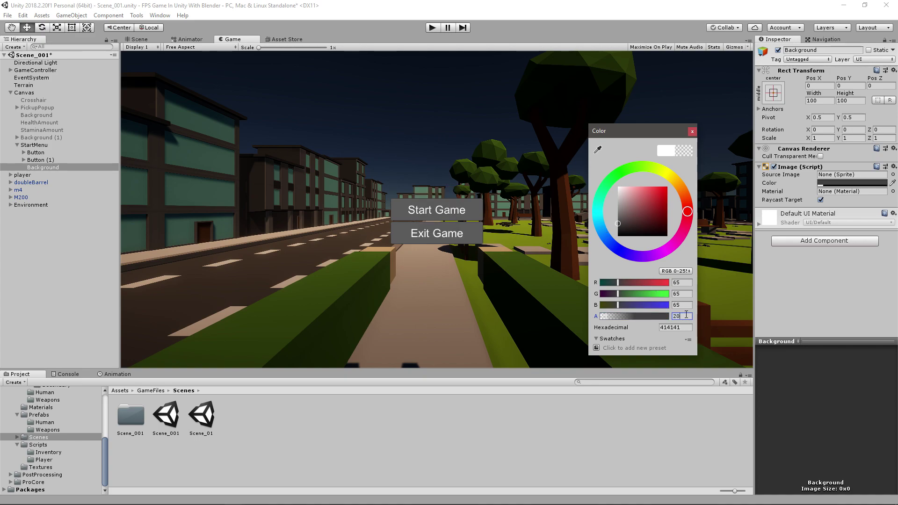
type("0")
left_click(692, 131)
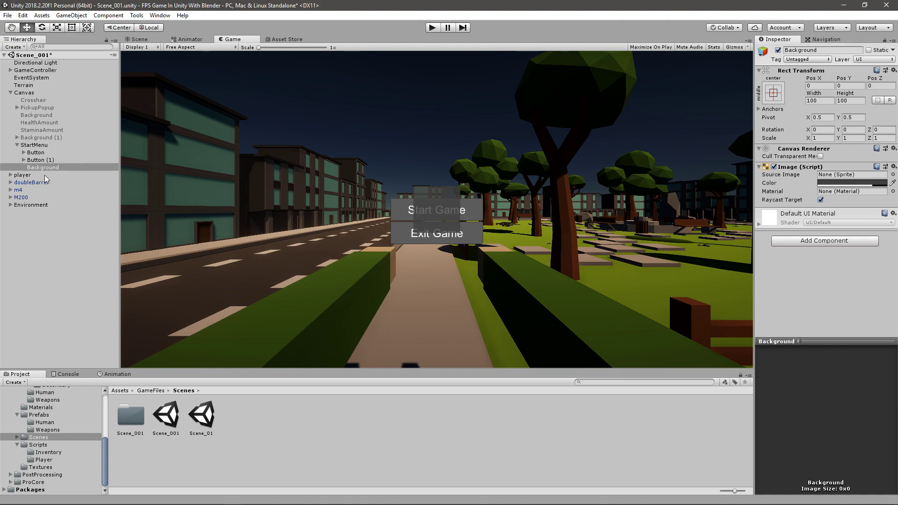
left_click_drag(49, 168, 42, 153)
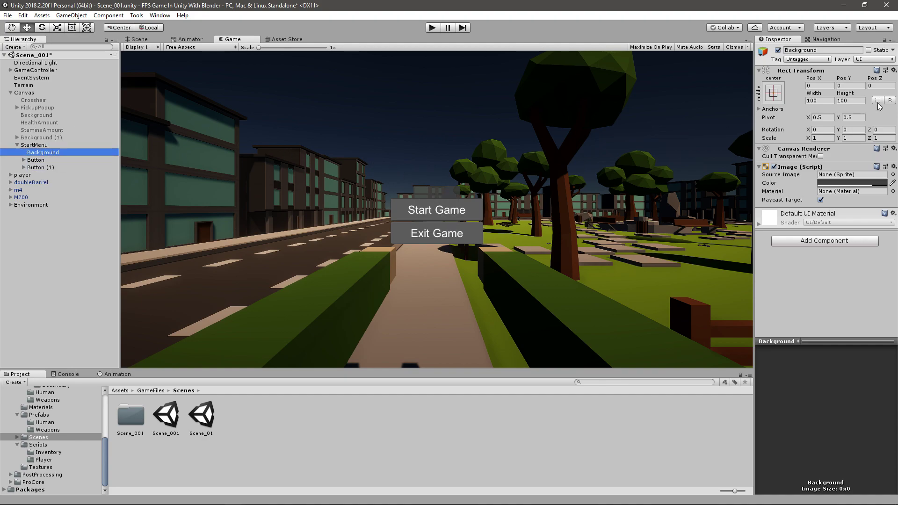
Step: Resize the Background panel to 300 wide by 200 high
left_click(825, 101)
left_click(825, 101)
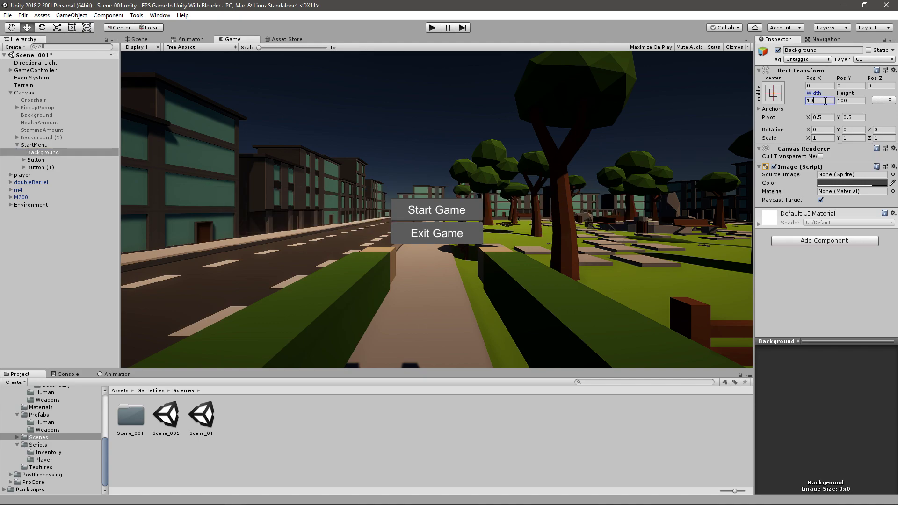
key("BackSpace")
key("BackSpace")
key("BackSpace")
type("50")
key("BackSpace")
key("BackSpace")
type("400")
key("BackSpace")
key("BackSpace")
key("BackSpace")
type("300")
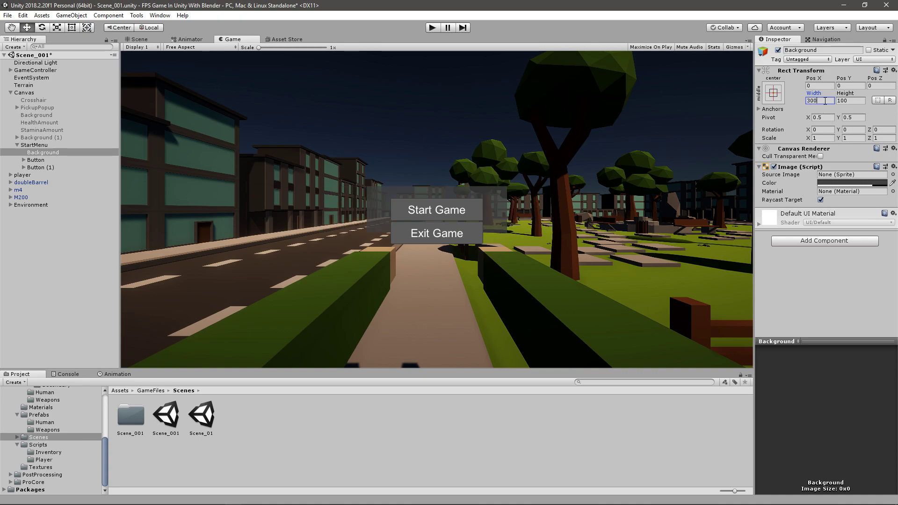
key("Tab")
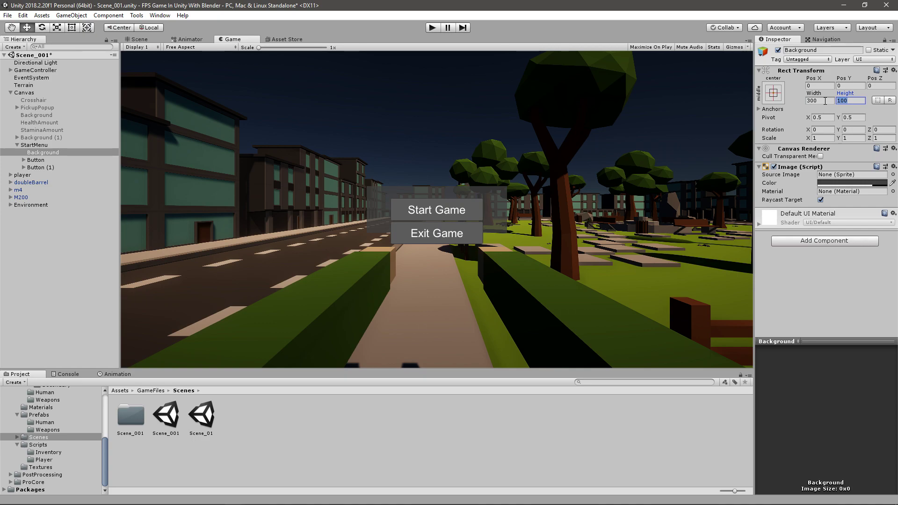
type("200")
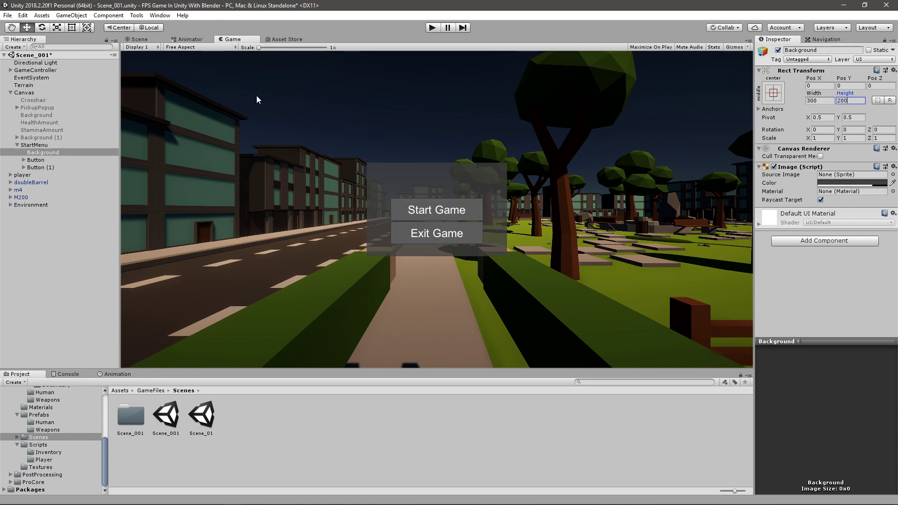
Step: Add a Text element named Title under Background reading 'FPS GAME IN UNITY'
right_click(45, 154)
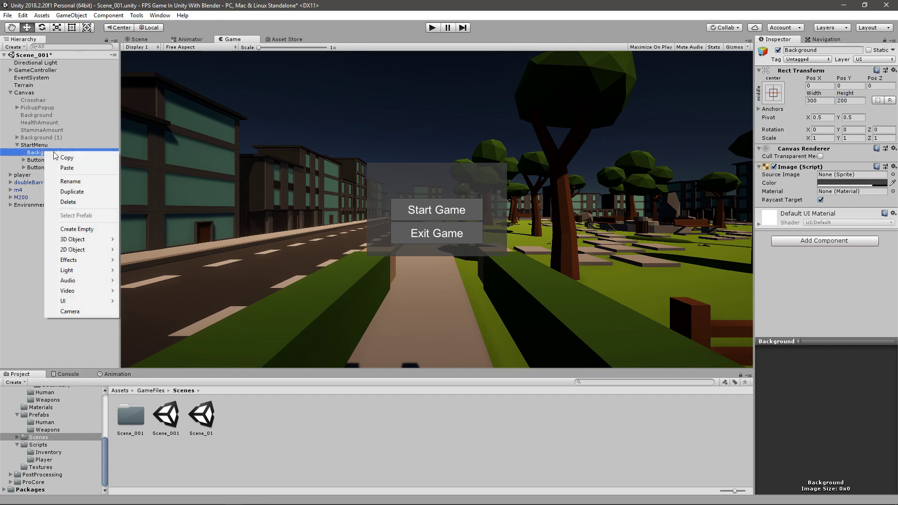
mouse_move(71, 301)
left_click(164, 303)
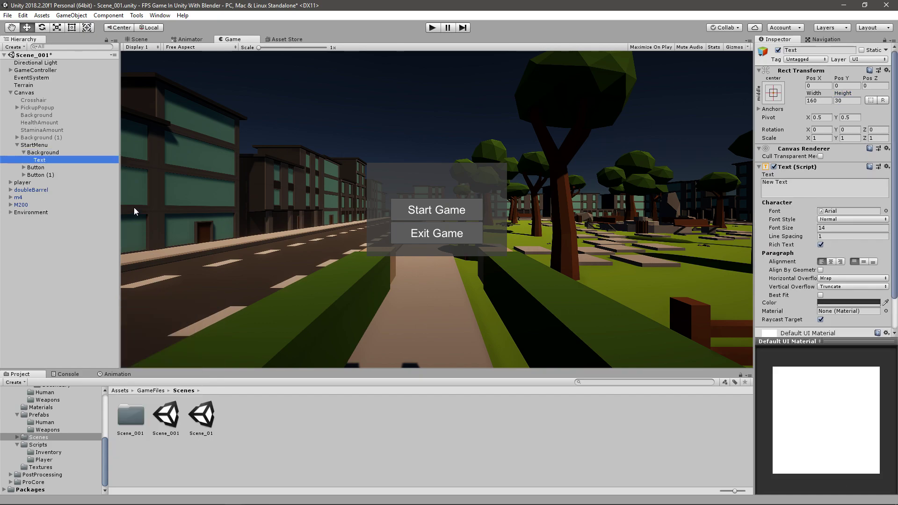
type("Title")
key("Return")
left_click(795, 186)
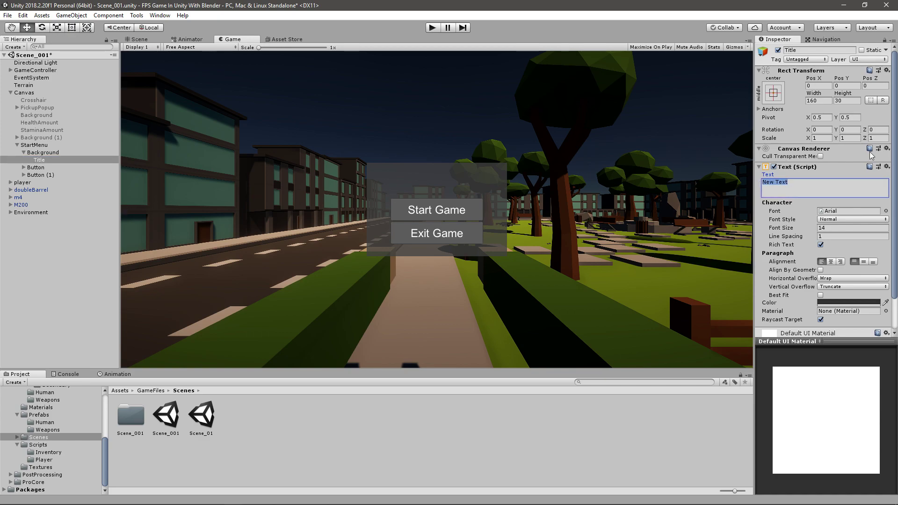
type("FPS GAME IN")
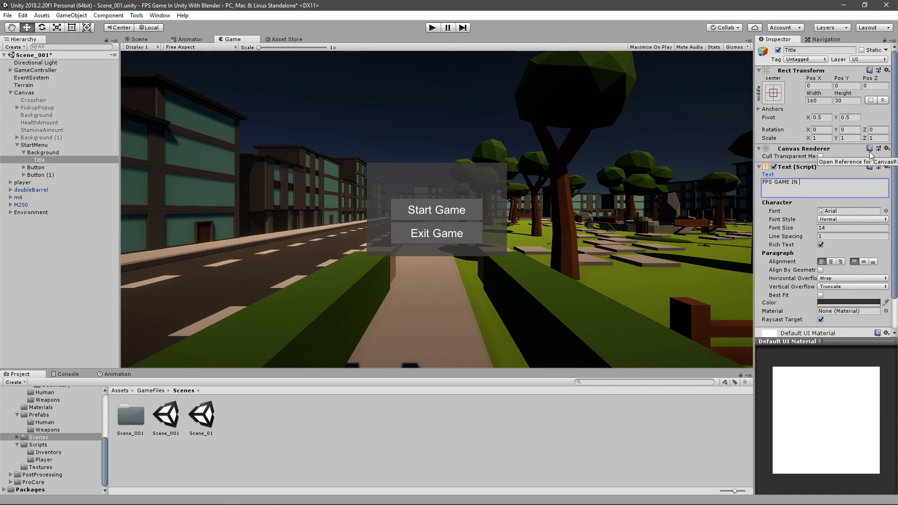
type("UNITY")
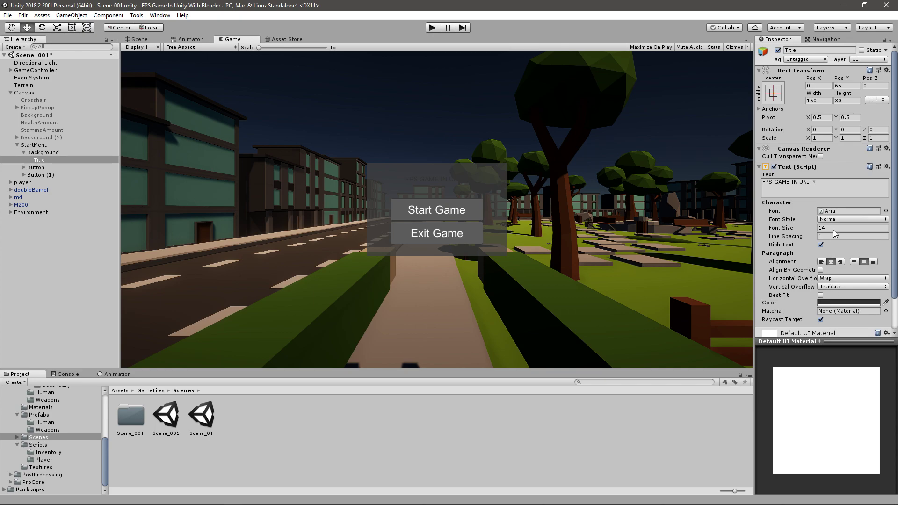
Step: Set the title to font size 34 and size it 500 by 50
left_click(834, 228)
type("3")
left_click(846, 100)
type("50")
left_click(820, 101)
type("200")
key("BackSpace")
key("BackSpace")
key("BackSpace")
type("300")
key("BackSpace")
key("BackSpace")
key("BackSpace")
type("500")
Step: Make the title text white
left_click(837, 303)
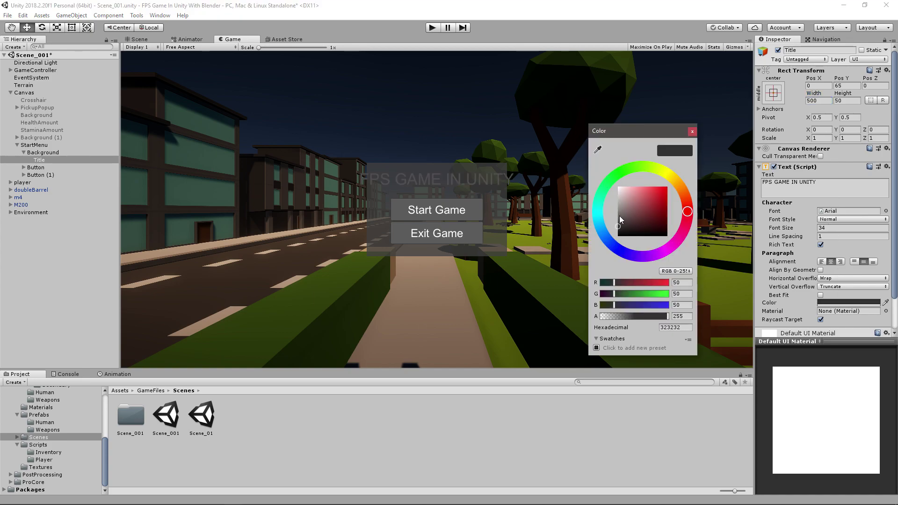
left_click_drag(619, 218, 617, 187)
left_click(692, 132)
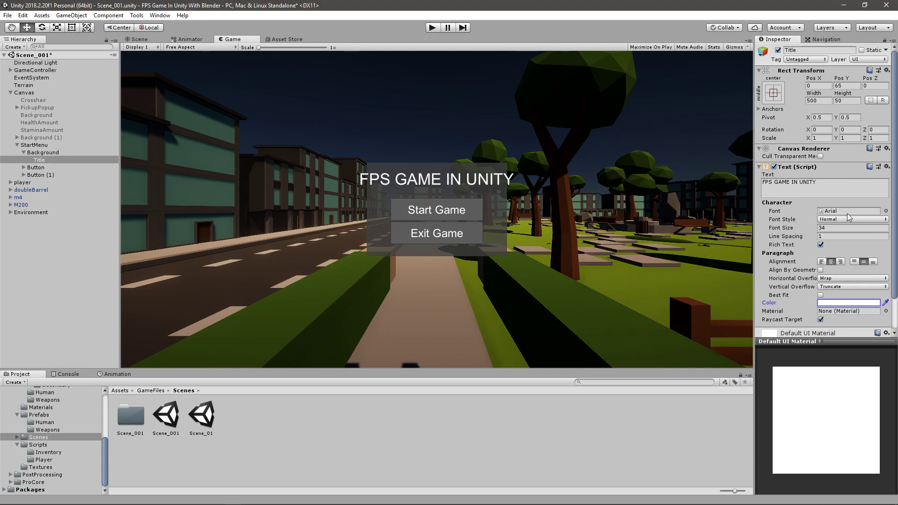
Step: Widen the Background panel to 350, save the scene and run the game
left_click(43, 153)
left_click(819, 101)
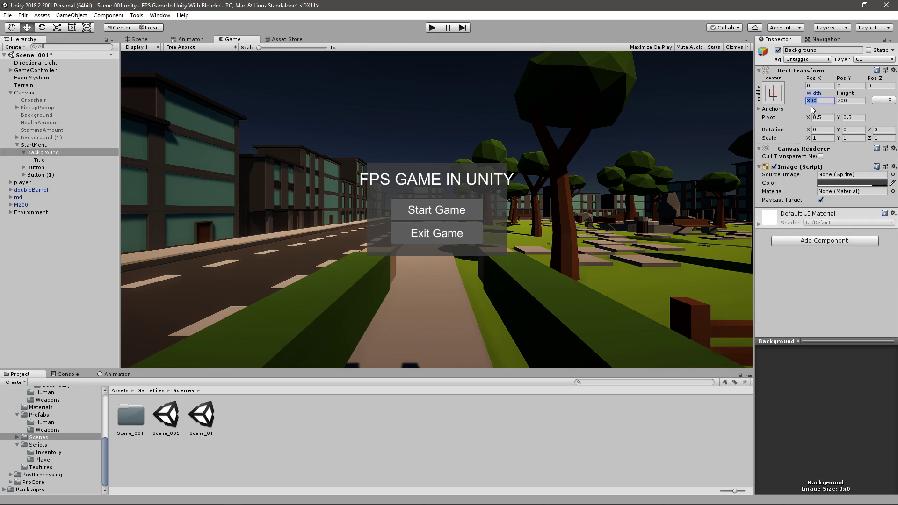
type("350")
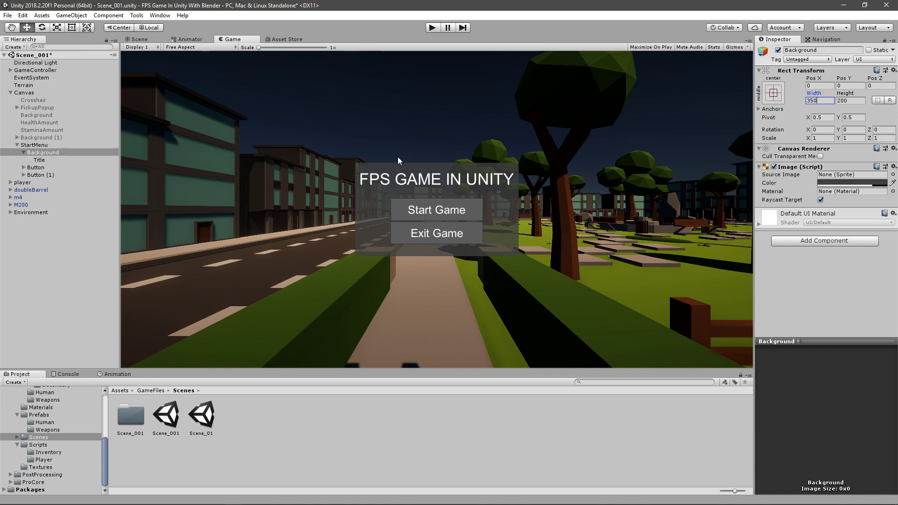
key("ctrl+s")
left_click(432, 28)
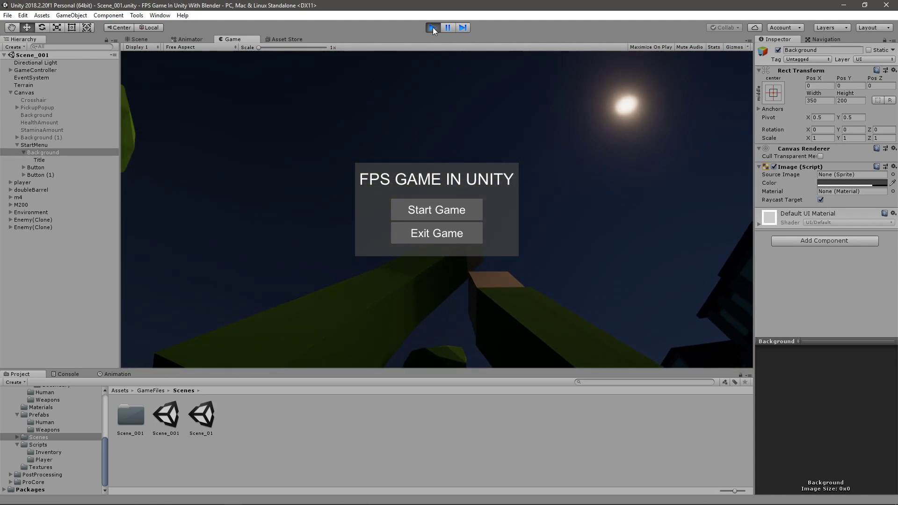
Step: Stop Play mode to return to the editor
left_click(432, 27)
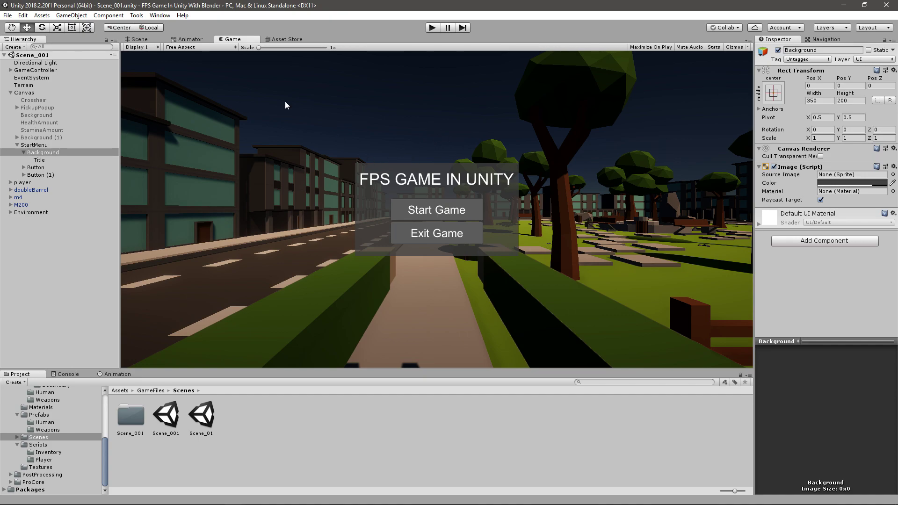
Step: Orbit the Scene view around the menu canvas, then go back to the Game view
left_click(143, 40)
left_click_drag(327, 154, 262, 70, "alt")
left_click(232, 39)
Step: Select the Start Game button and shrink the preview pane to reveal its empty On Click list
left_click(50, 170)
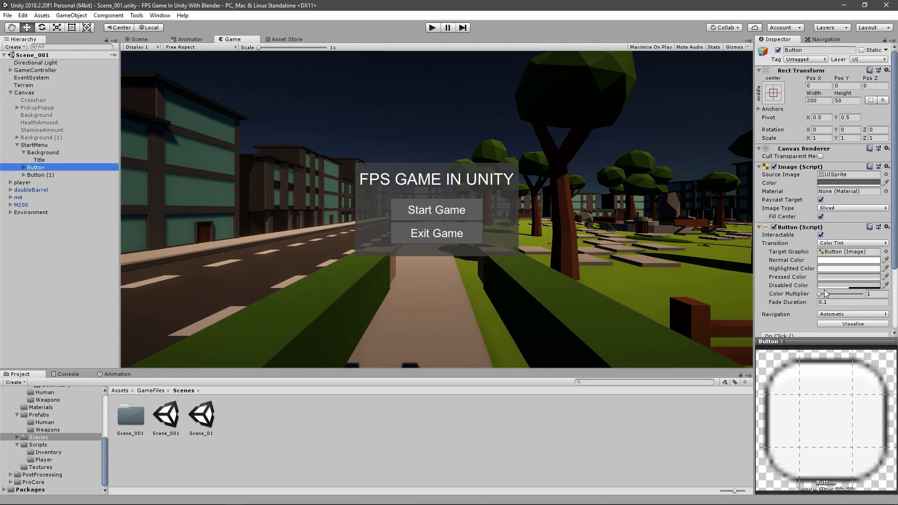
scroll(814, 304, "down", 4)
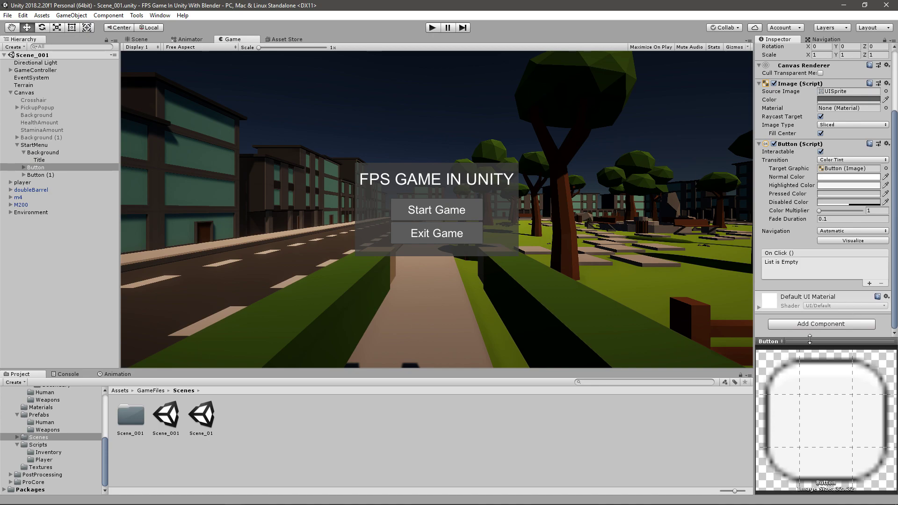
left_click_drag(810, 338, 817, 490)
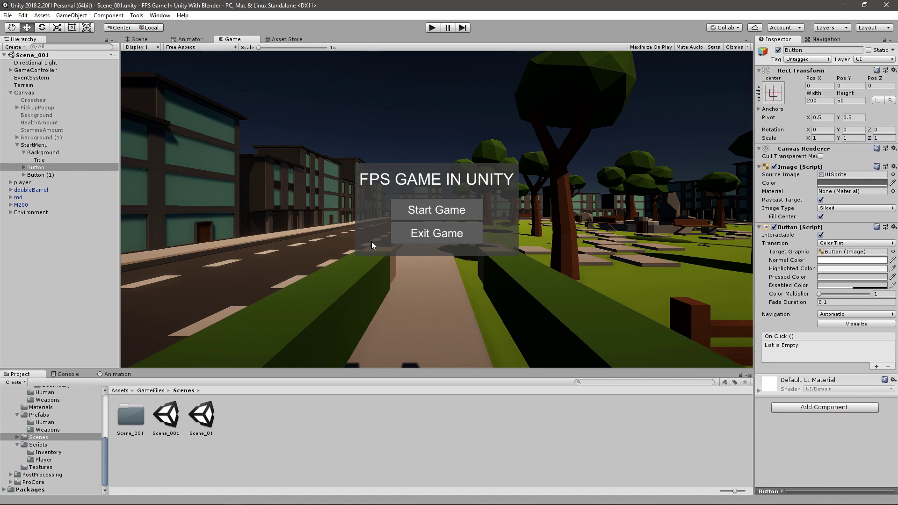